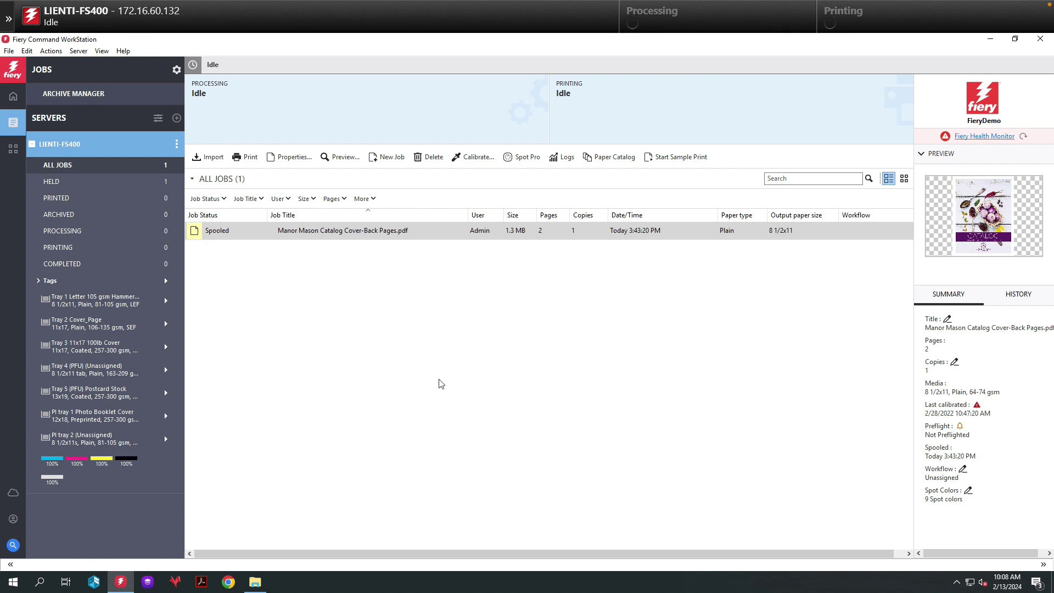
# - Open the Manor Mason Catalog Cover-Back Pages job from All Jobs in JobMaster
pyautogui.click(384, 236)
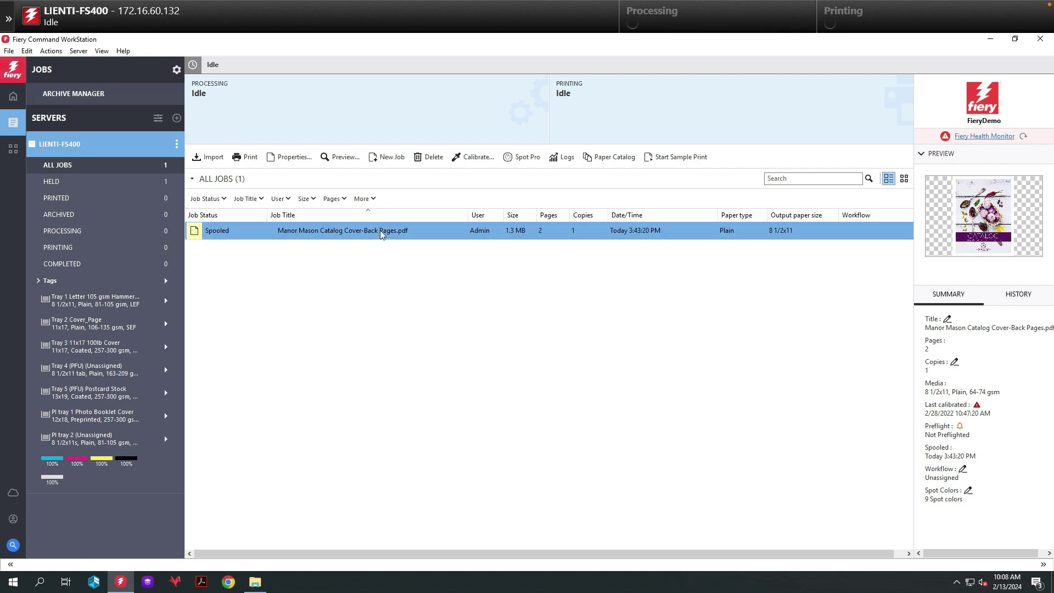
pyautogui.rightClick(381, 231)
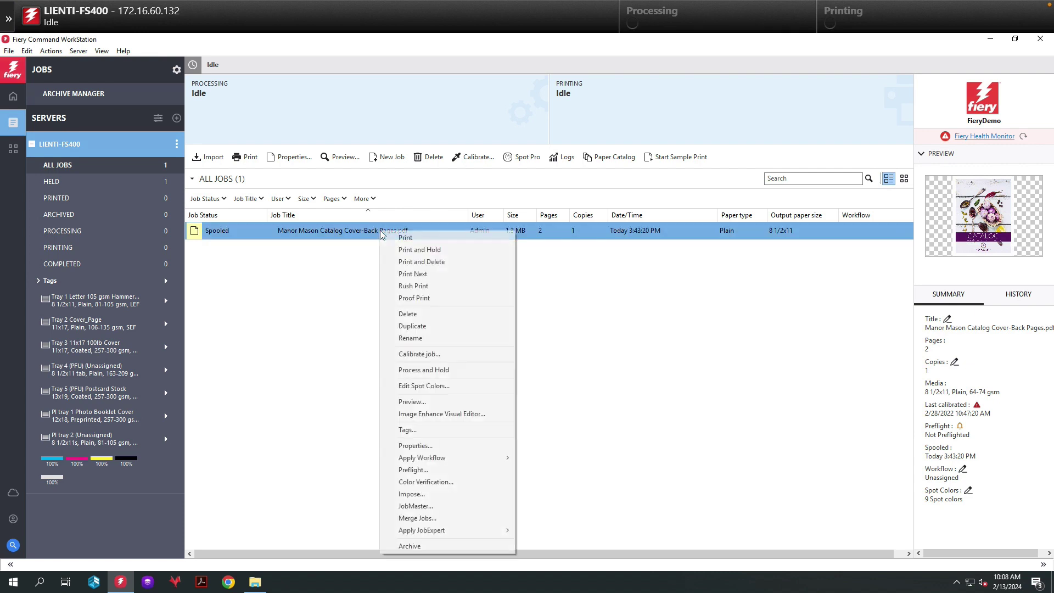
pyautogui.click(422, 496)
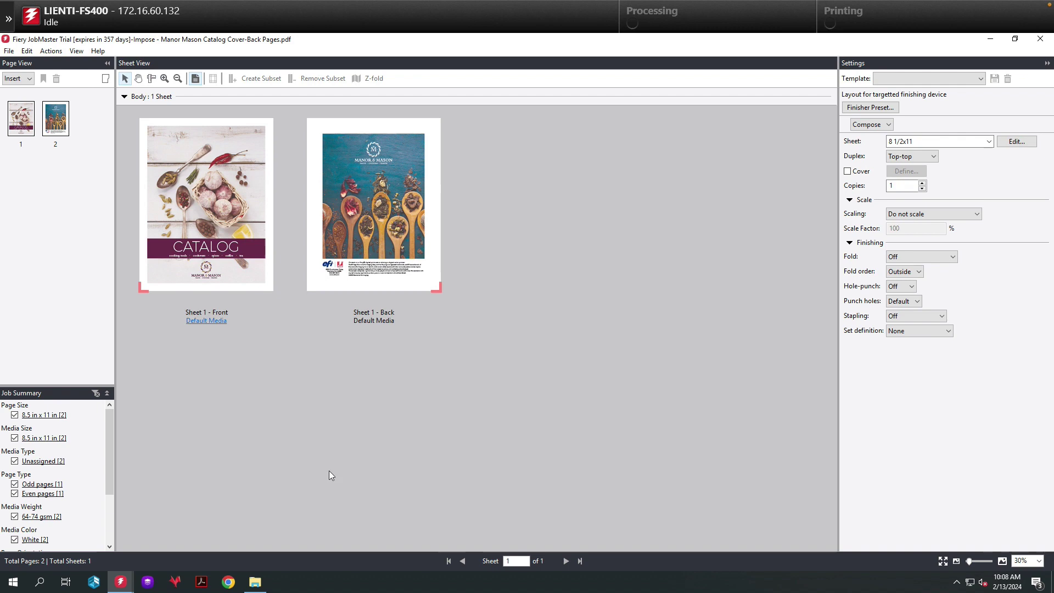
# - Drag the five Catalog Files chapter PDFs in after the cover, giving 78 pages on 42 sheets
pyautogui.click(254, 581)
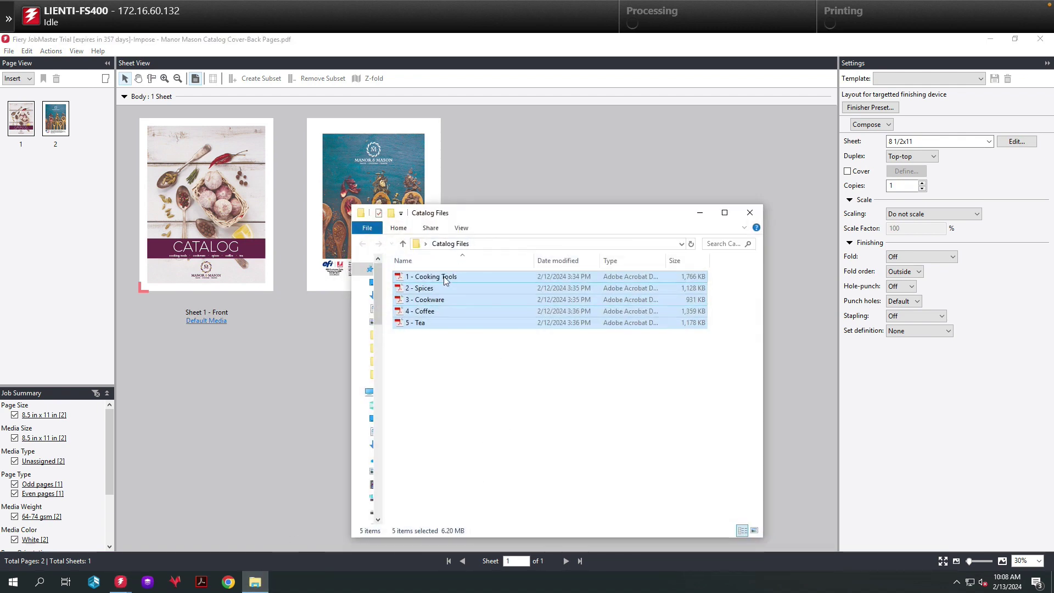
pyautogui.moveTo(447, 279); pyautogui.dragTo(40, 115)
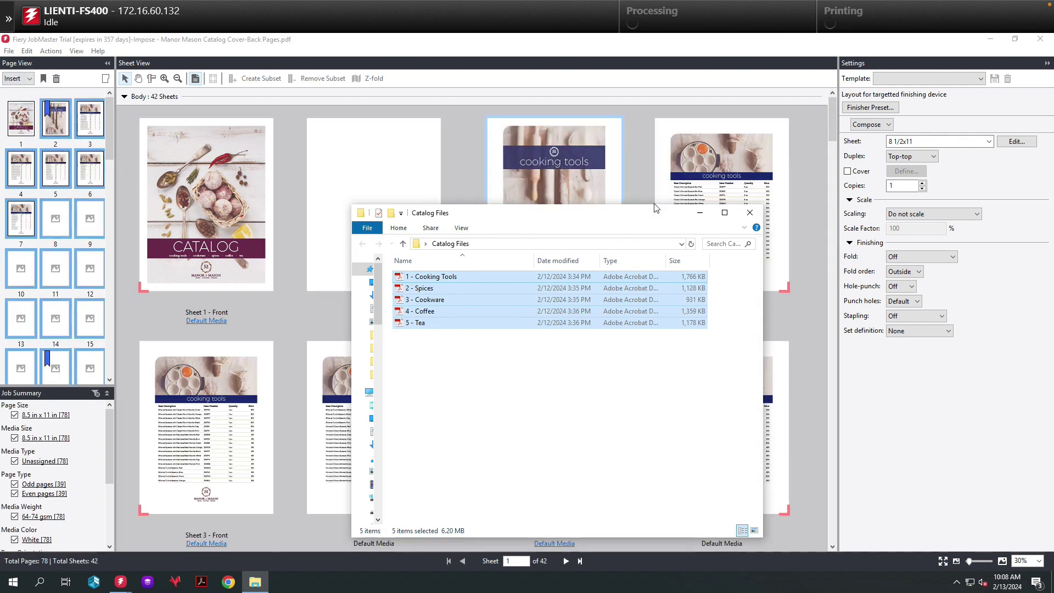
pyautogui.click(671, 231)
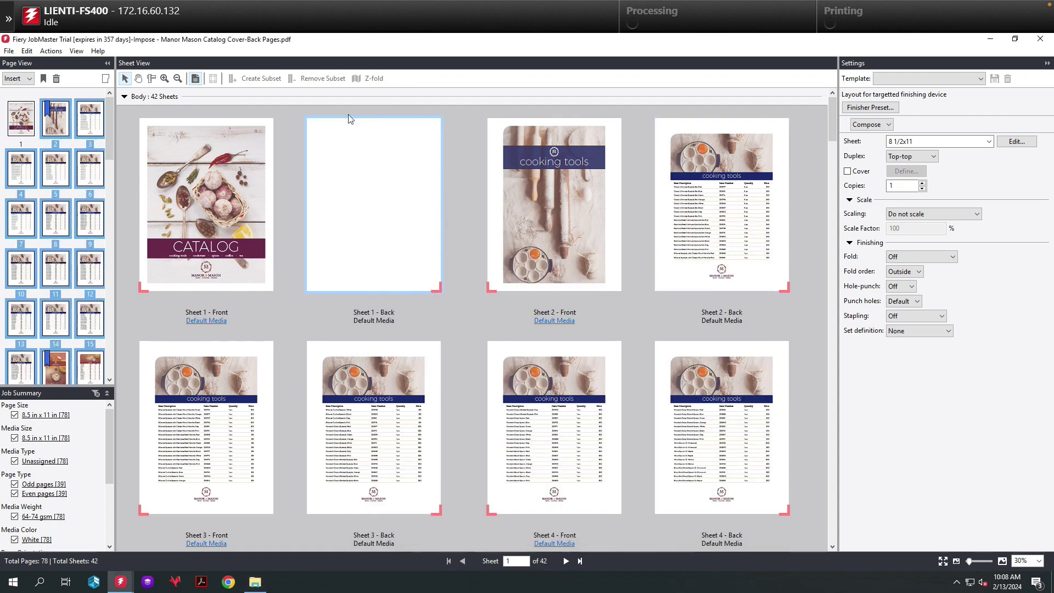
# - Filter to chapter start pages and view each opening: pages 2, 17, 32, 47 and 62
pyautogui.moveTo(110, 462); pyautogui.dragTo(110, 520)
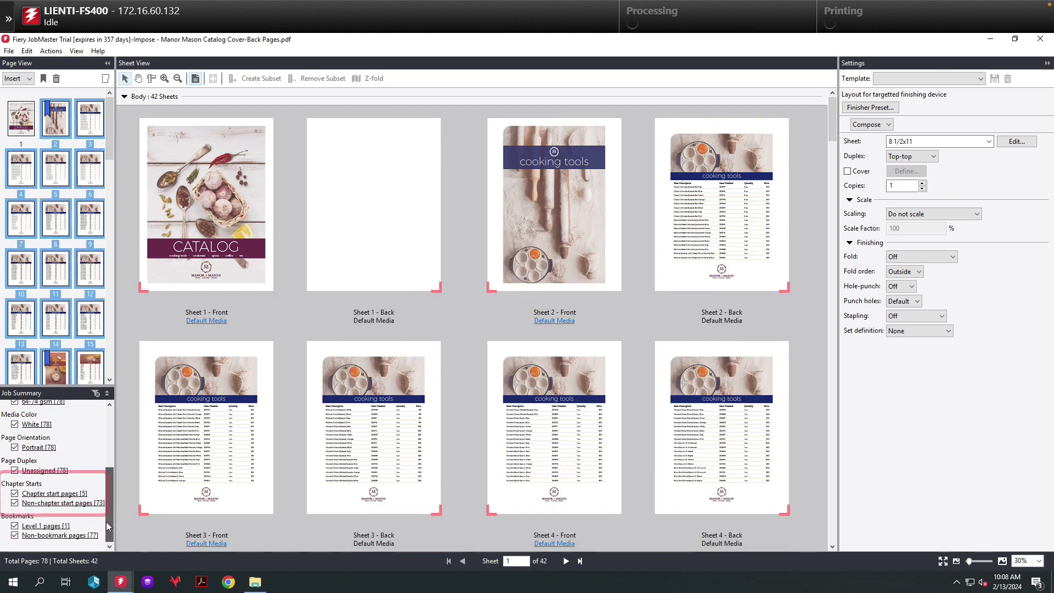
pyautogui.click(14, 502)
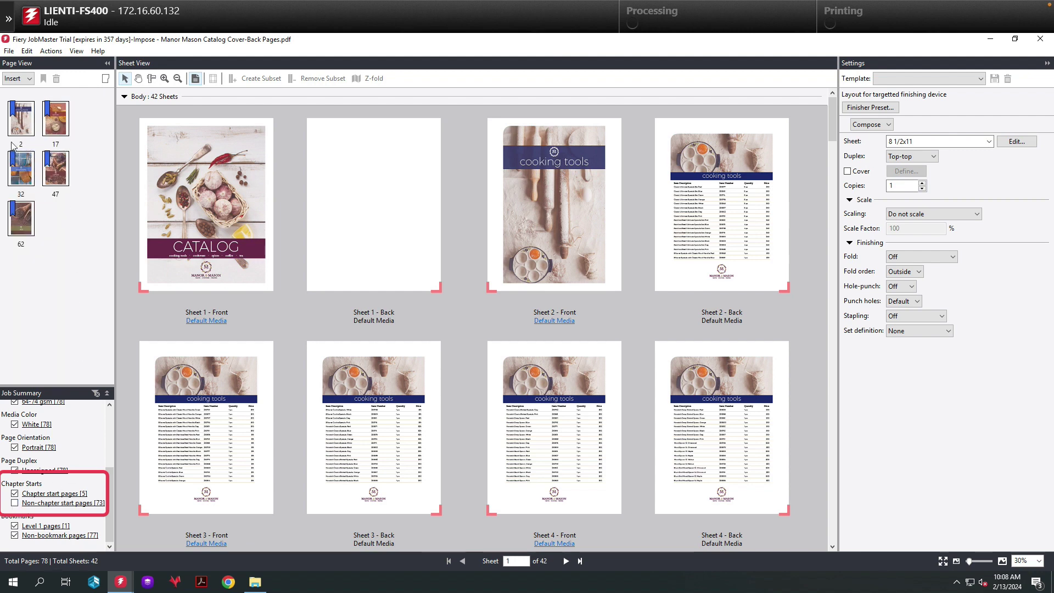
pyautogui.click(25, 128)
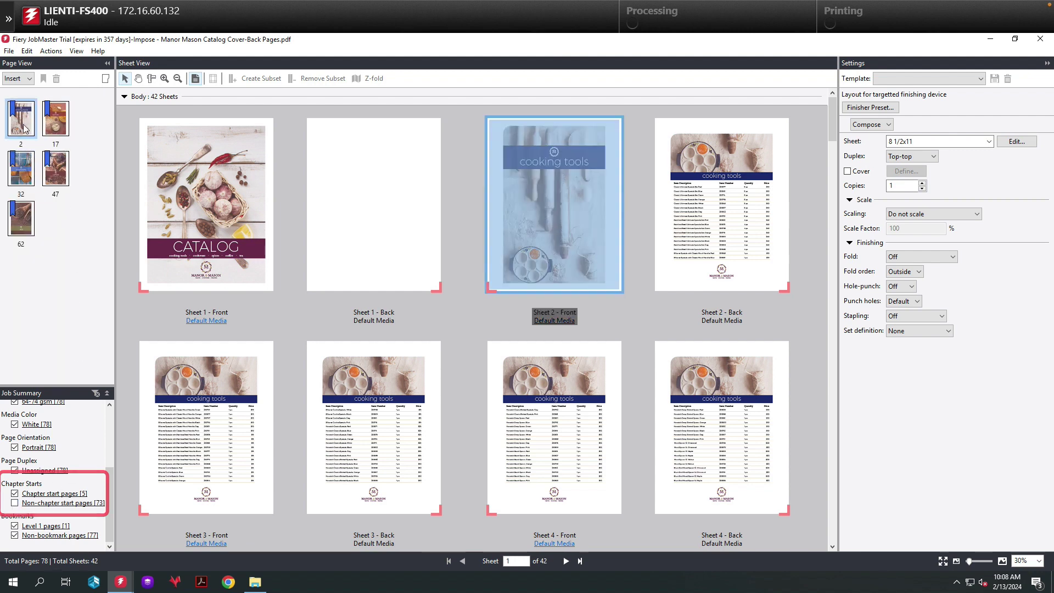
pyautogui.click(58, 124)
pyautogui.click(21, 169)
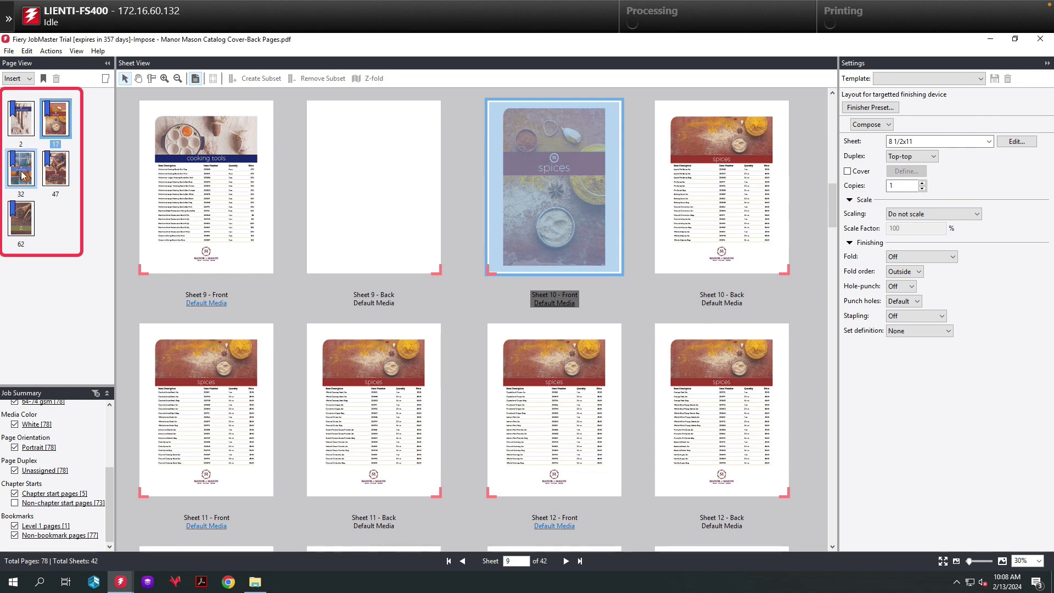
pyautogui.click(62, 170)
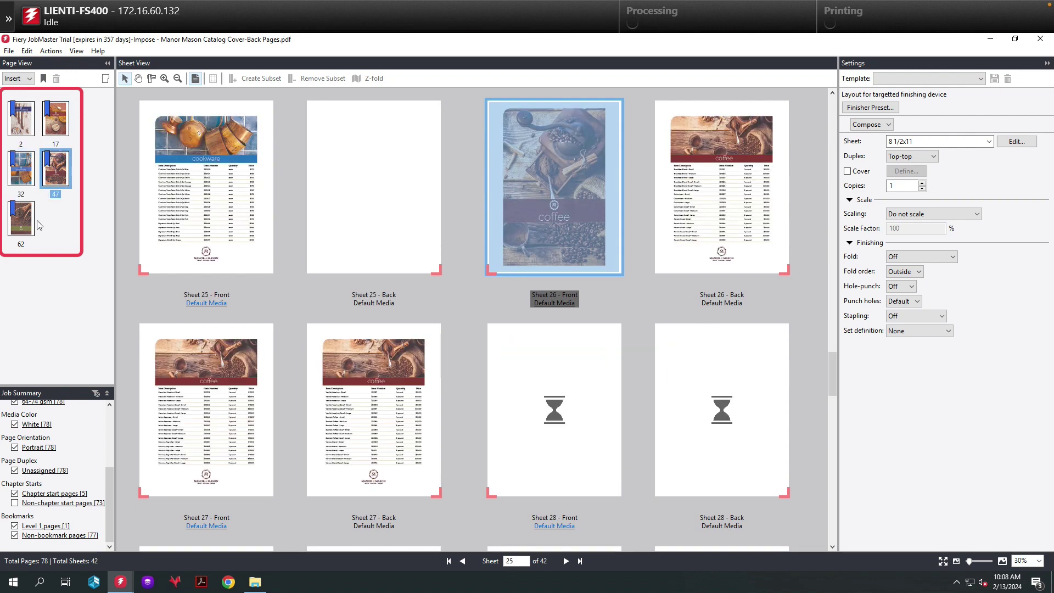
pyautogui.click(20, 230)
# - Revisit the coffee, cookware and spices openings, ending back on page 2
pyautogui.click(56, 169)
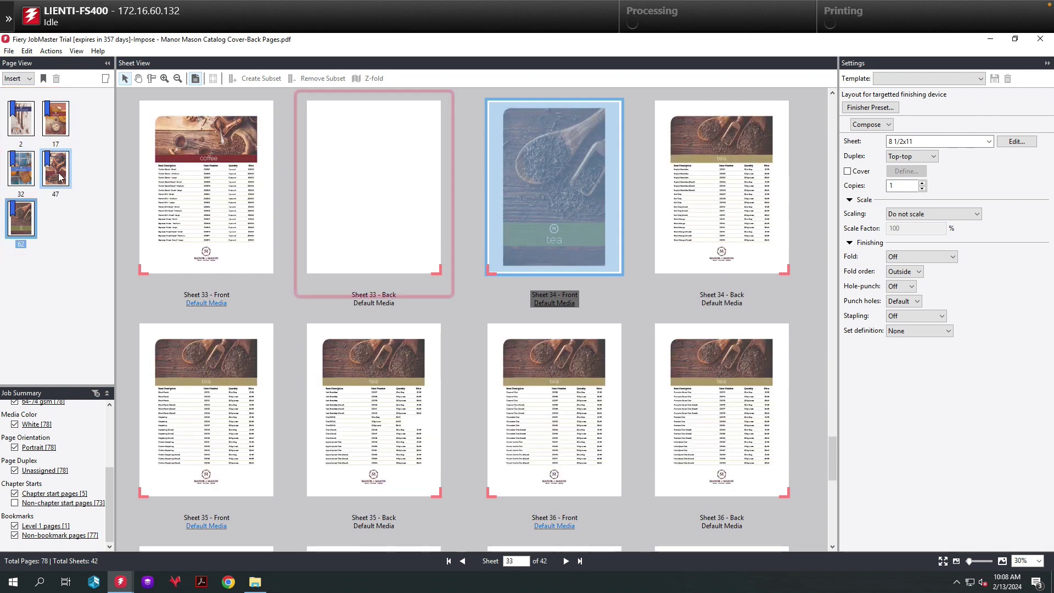
pyautogui.keyDown('ctrl'); pyautogui.click(25, 176); pyautogui.keyUp('ctrl')
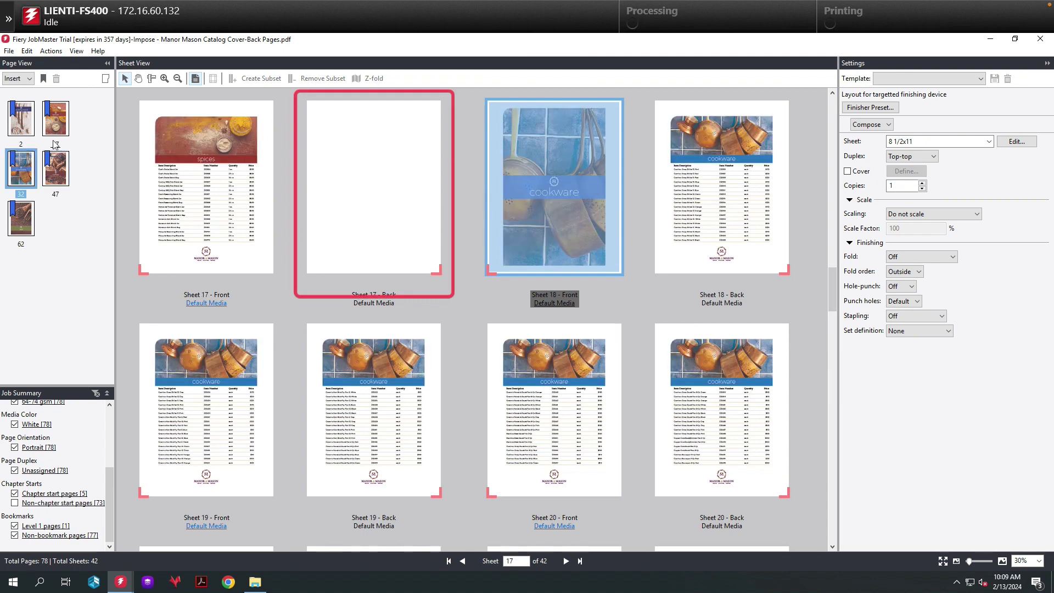
pyautogui.click(58, 124)
pyautogui.click(22, 125)
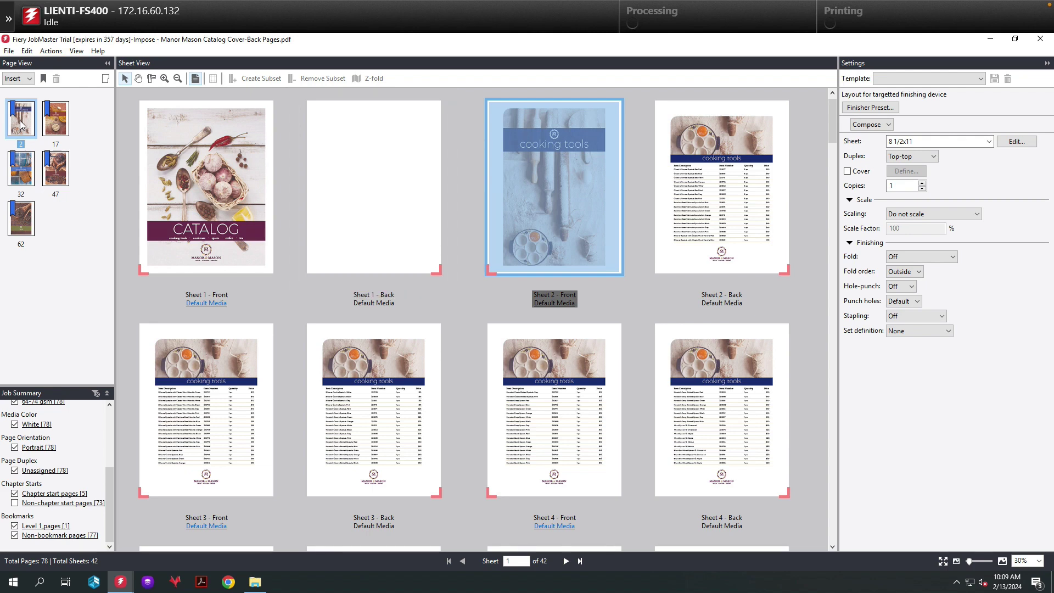
# - Show all pages again and select pages 2 through 77, leaving out the back cover
pyautogui.click(15, 502)
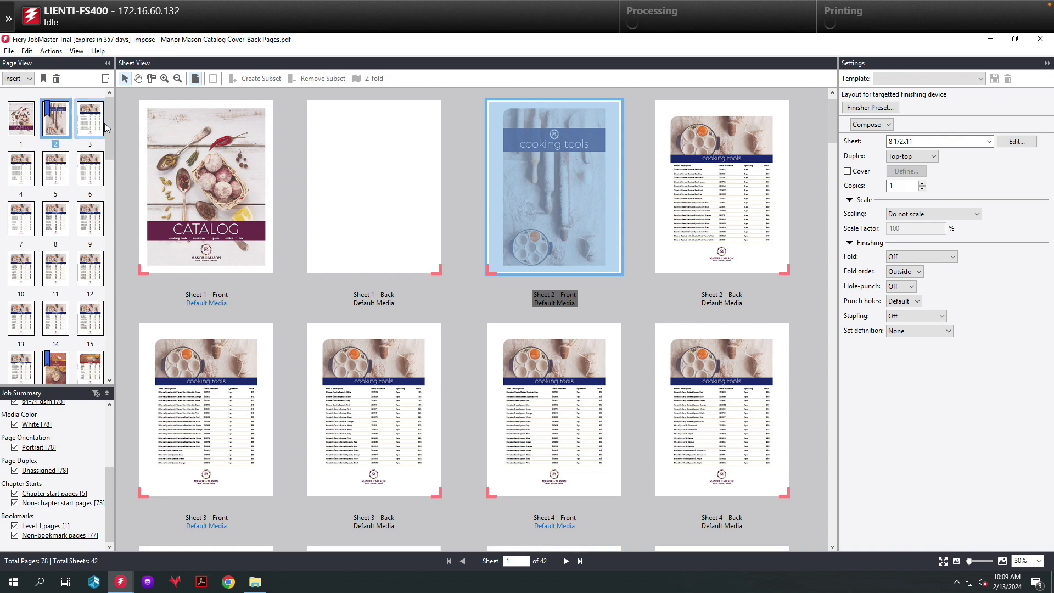
pyautogui.moveTo(110, 123); pyautogui.dragTo(56, 356)
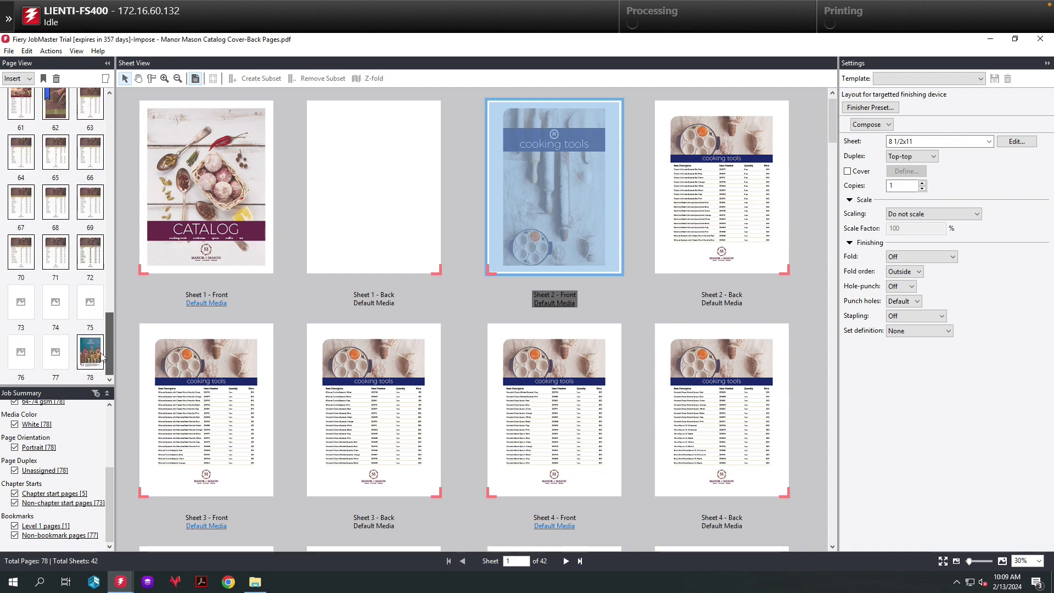
pyautogui.keyDown('shift'); pyautogui.click(55, 357); pyautogui.keyUp('shift')
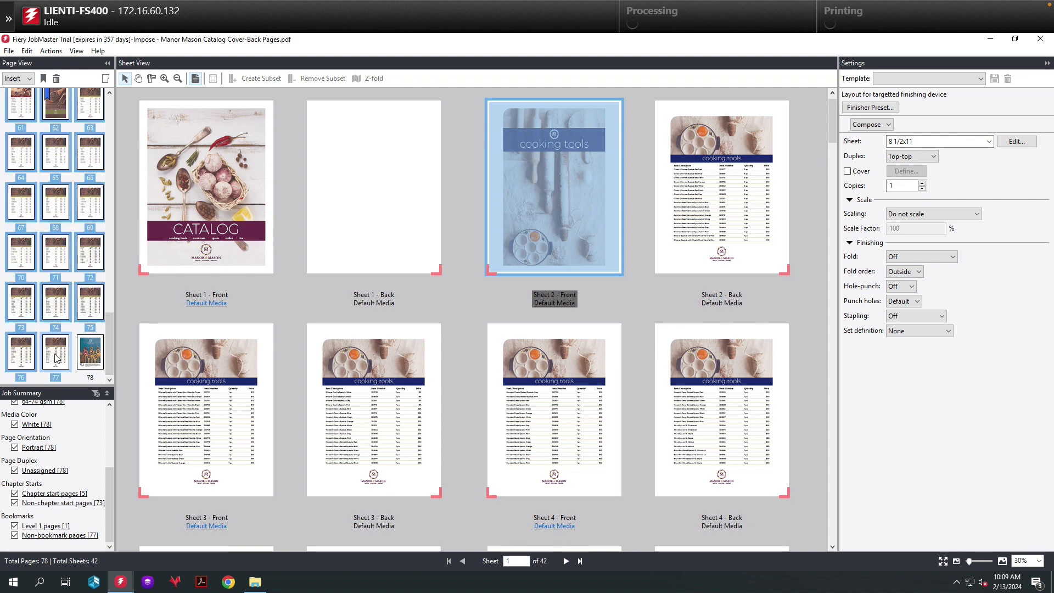
pyautogui.rightClick(56, 357)
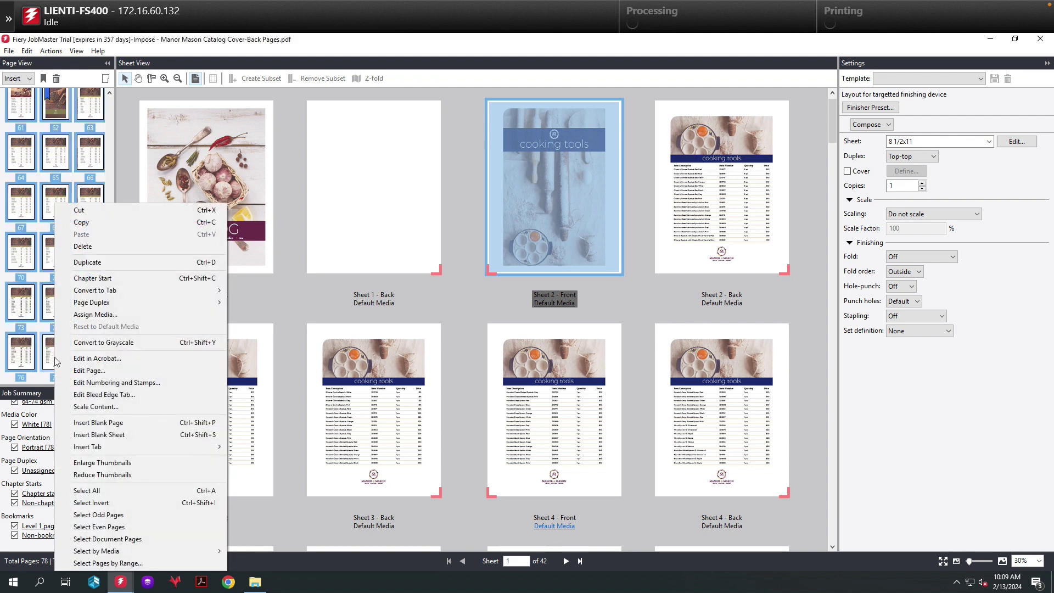
# - Add a page-number range stamp at the bottom-right corner in 22-point centered text
pyautogui.click(140, 383)
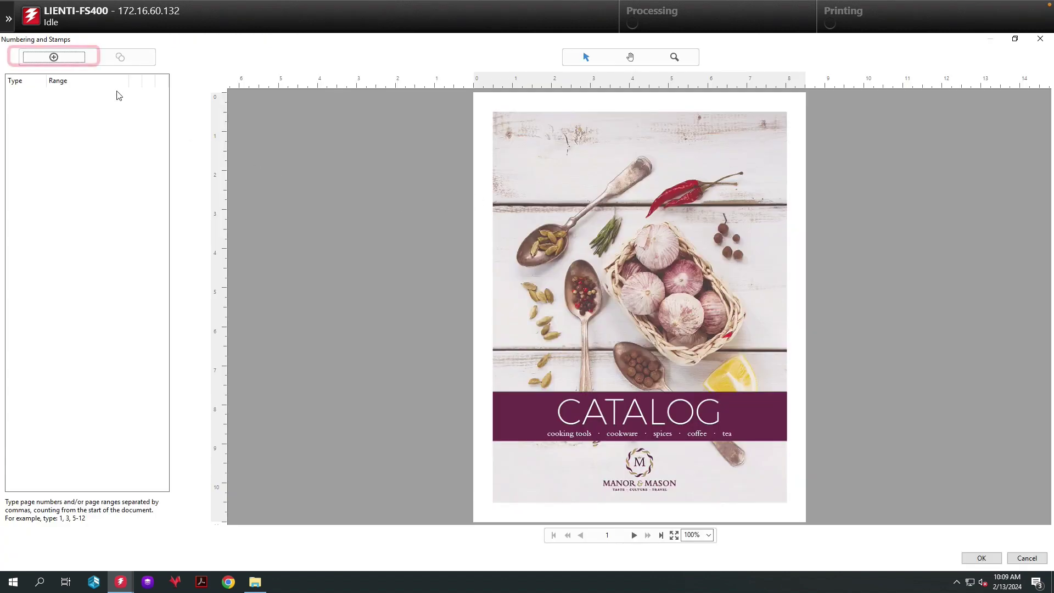
pyautogui.click(53, 57)
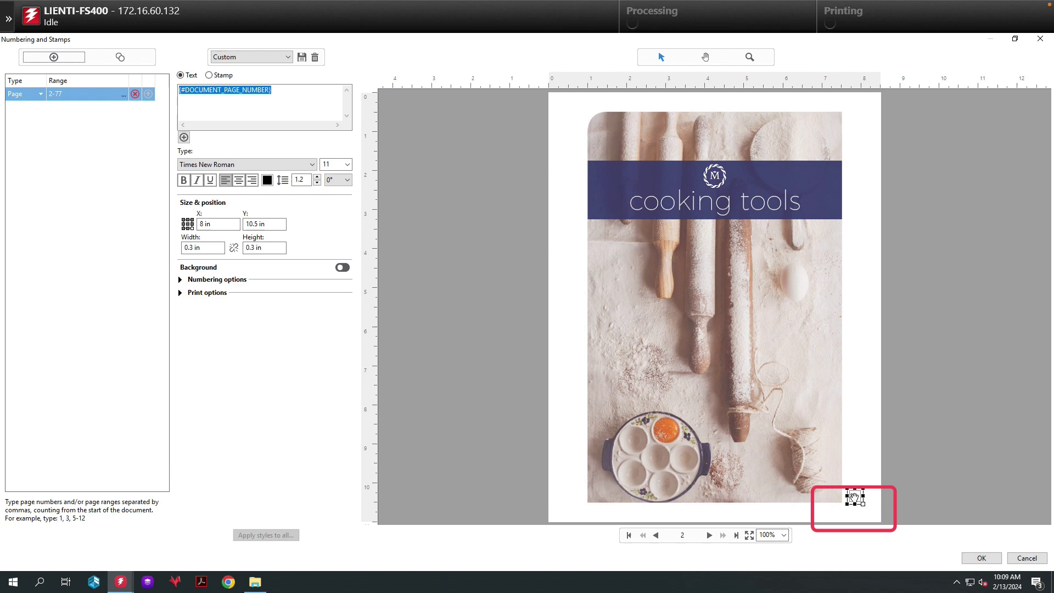
pyautogui.moveTo(855, 496)
pyautogui.mouseDown()
pyautogui.moveTo(853, 511)
pyautogui.moveTo(875, 511)
pyautogui.moveTo(852, 500)
pyautogui.moveTo(851, 511)
pyautogui.mouseUp()
pyautogui.click(348, 164)
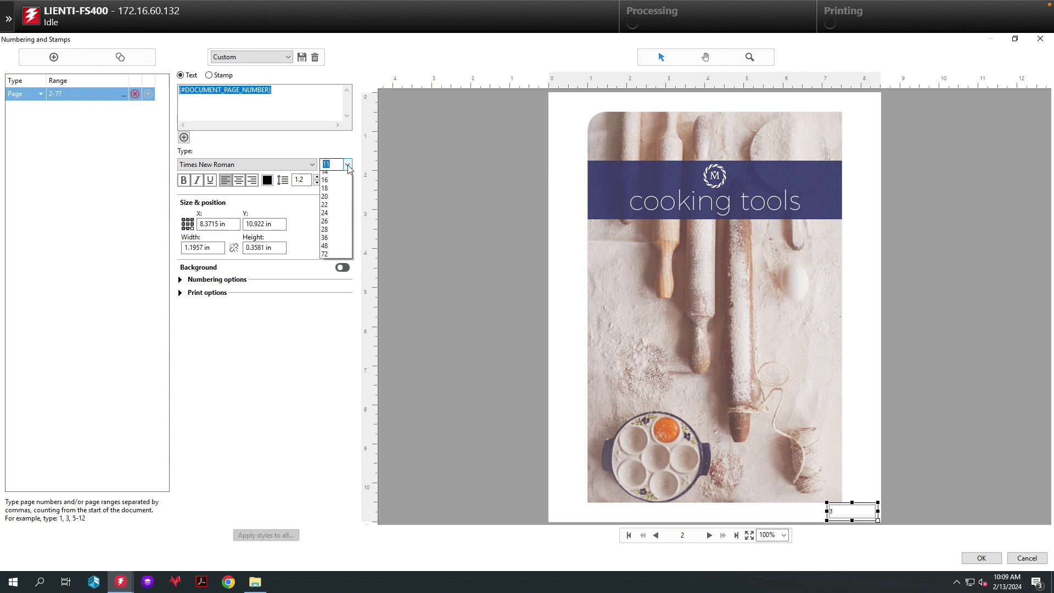
pyautogui.click(323, 256)
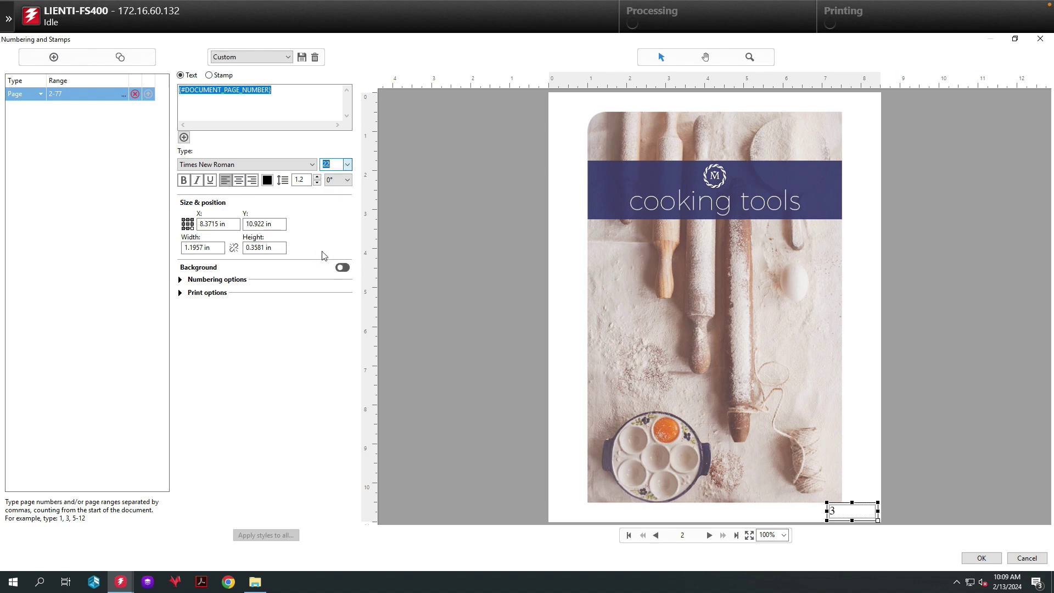
pyautogui.click(240, 181)
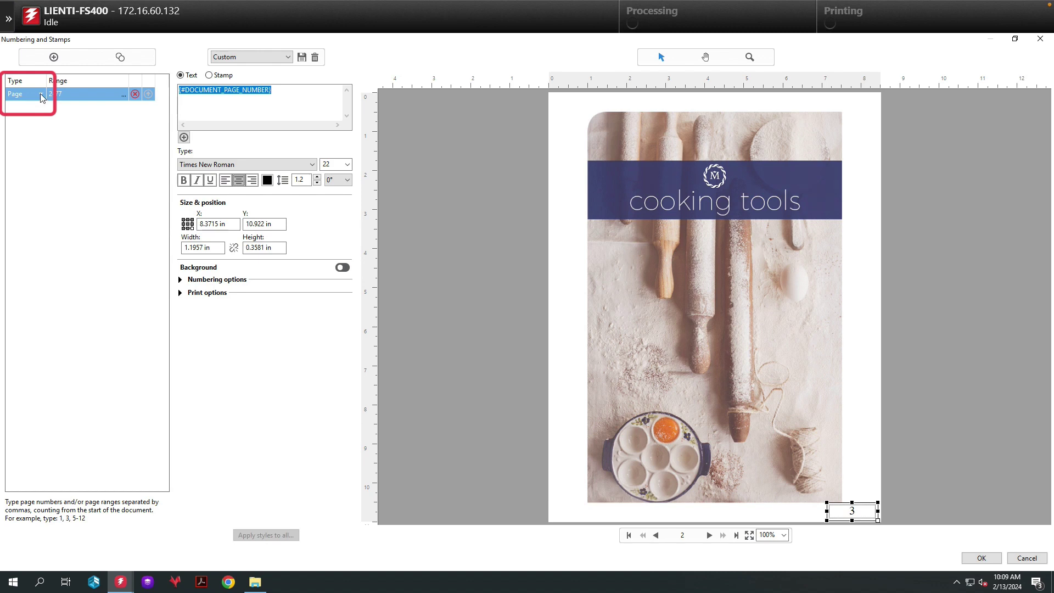
# - Change the numbering range type to Chapter so it covers chapters 1-5
pyautogui.click(40, 93)
pyautogui.click(41, 120)
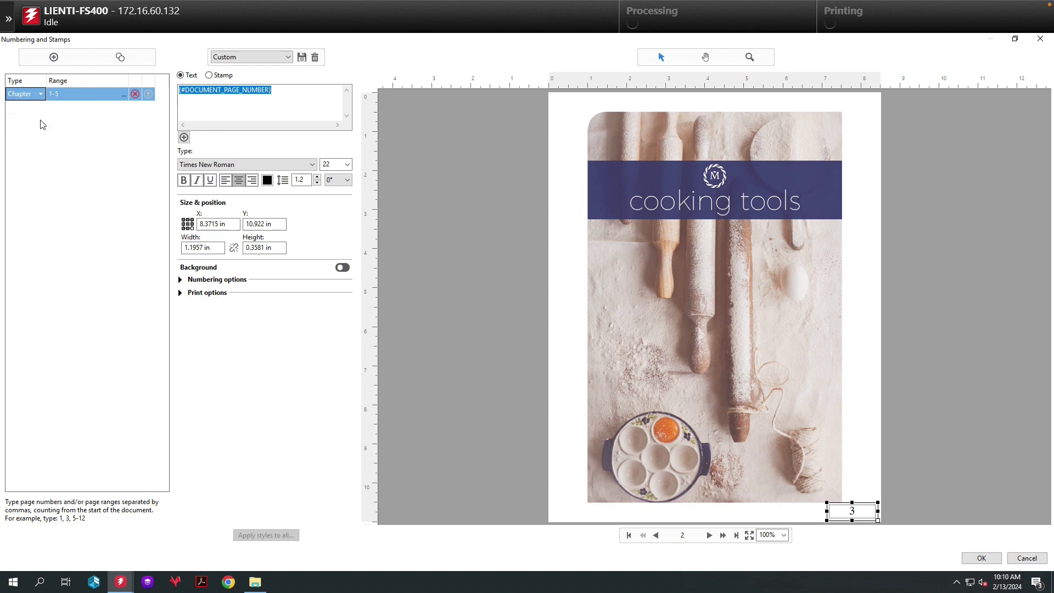
pyautogui.click(301, 91)
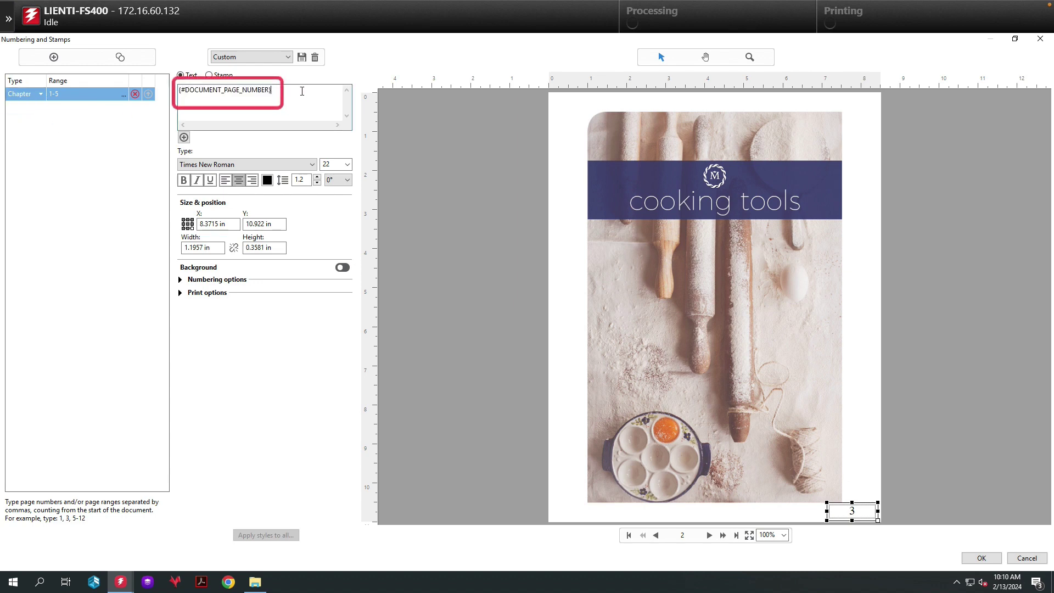
# - Replace {#DOCUMENT_PAGE_NUMBER} with the Current Chapter field in 1, 2, 3 format
pyautogui.moveTo(302, 91); pyautogui.dragTo(168, 88)
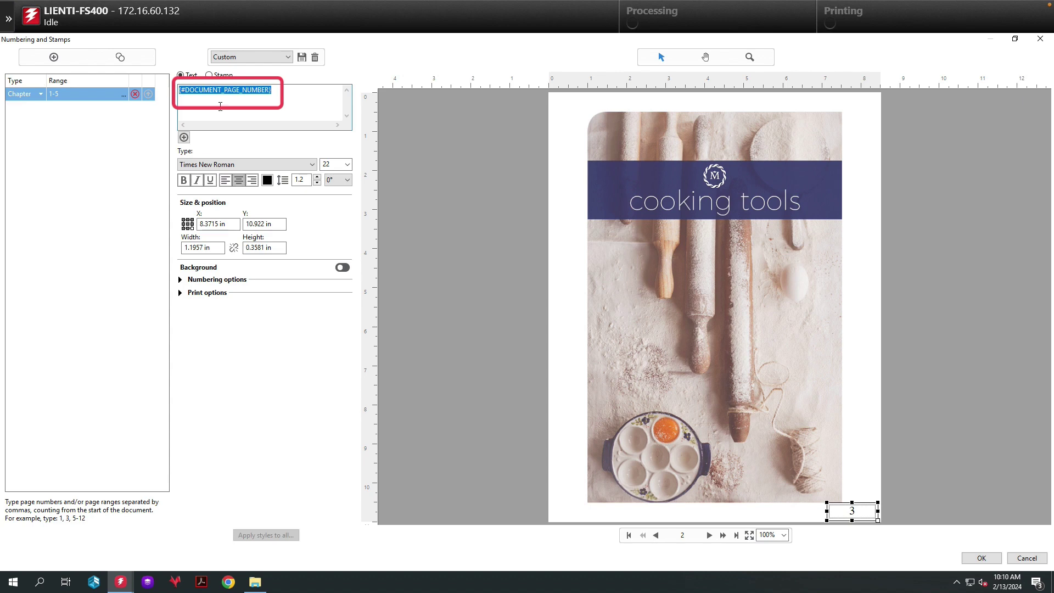
pyautogui.press('Delete')
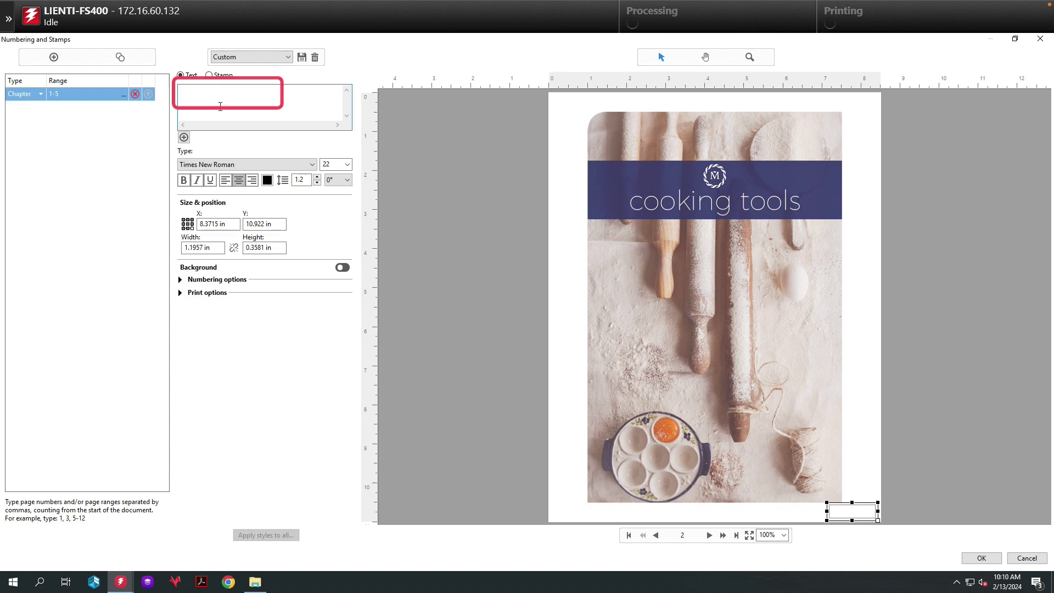
pyautogui.click(184, 138)
pyautogui.moveTo(211, 164)
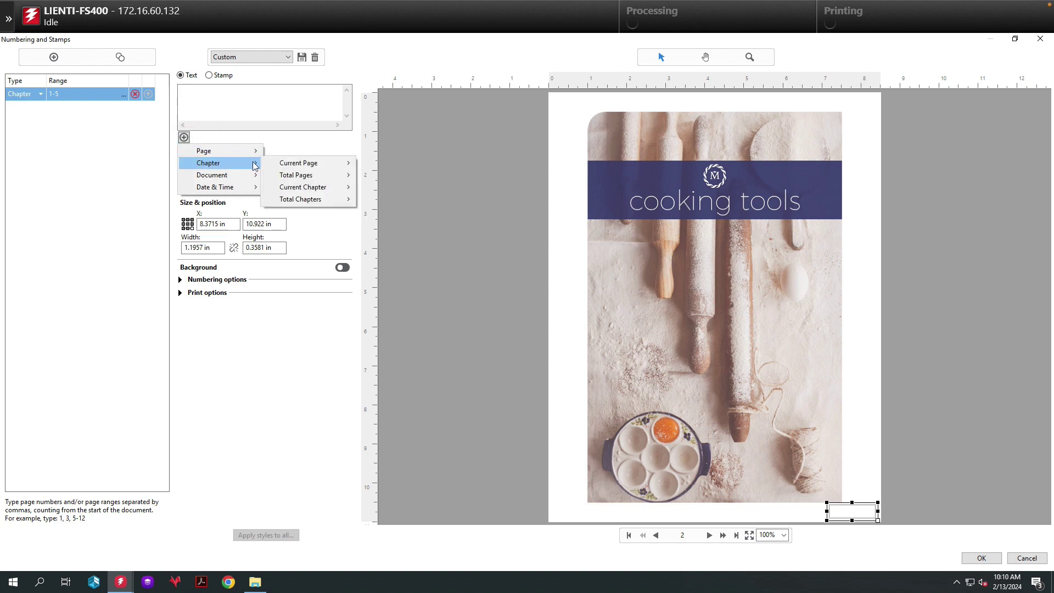
pyautogui.moveTo(328, 188)
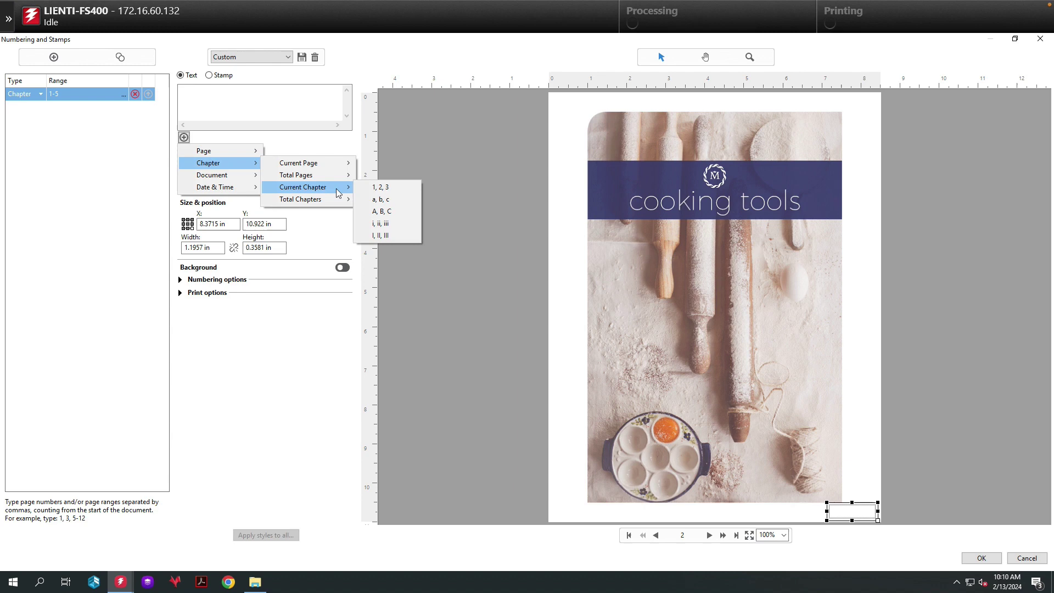
pyautogui.click(389, 187)
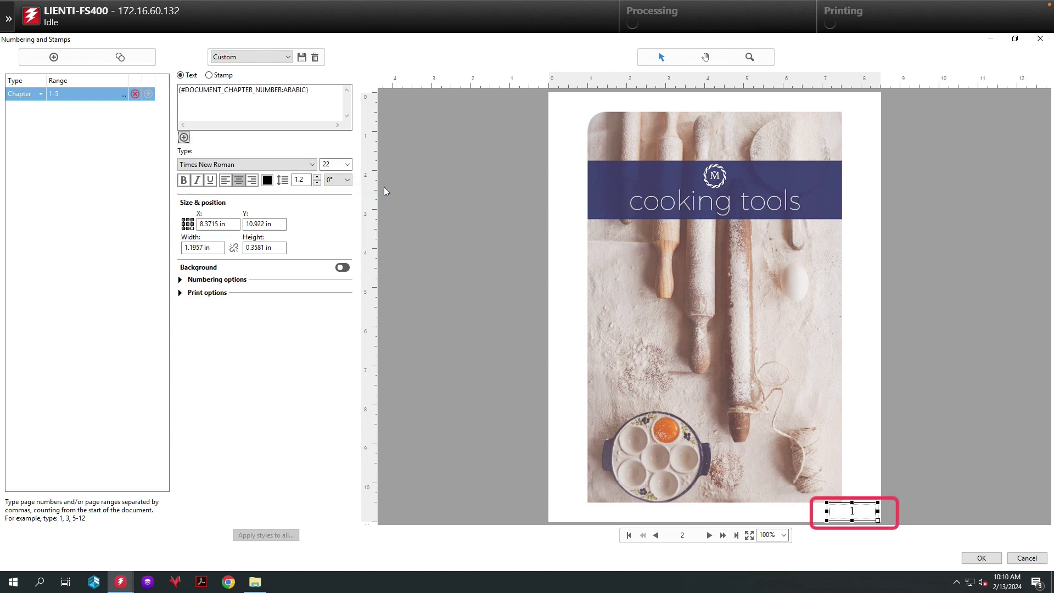
# - Append a hyphen and the Current Page chapter-page field (1, 2, 3), so page 2 previews 1-1
pyautogui.click(322, 89)
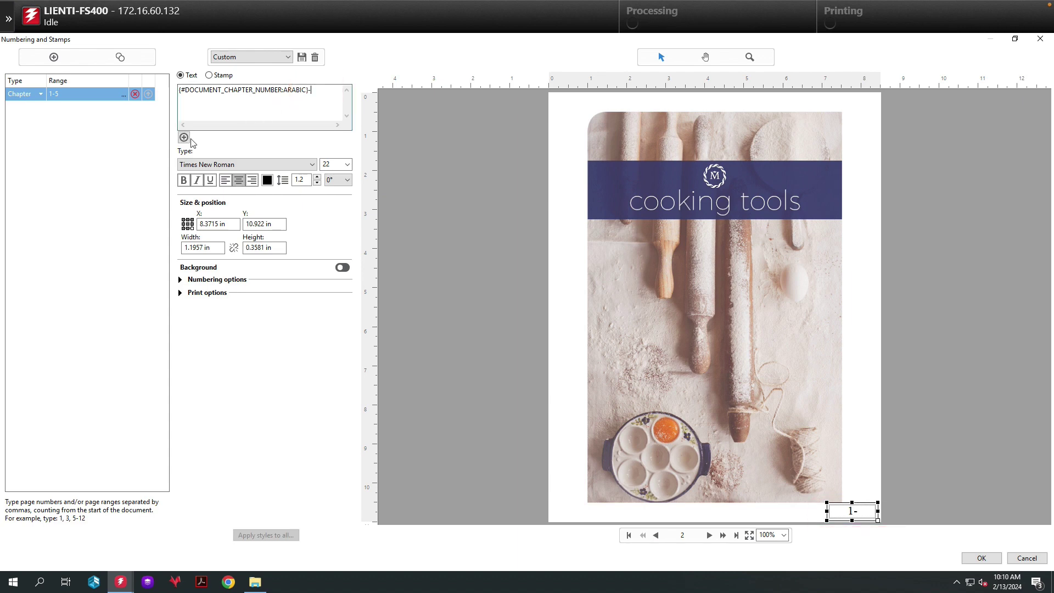
pyautogui.click(183, 137)
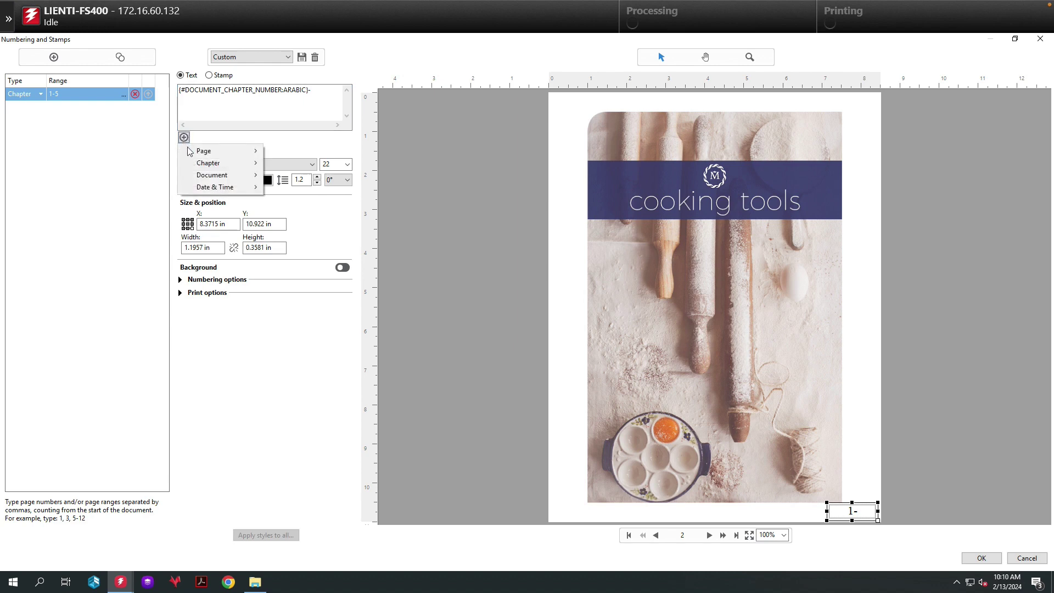
pyautogui.moveTo(241, 167)
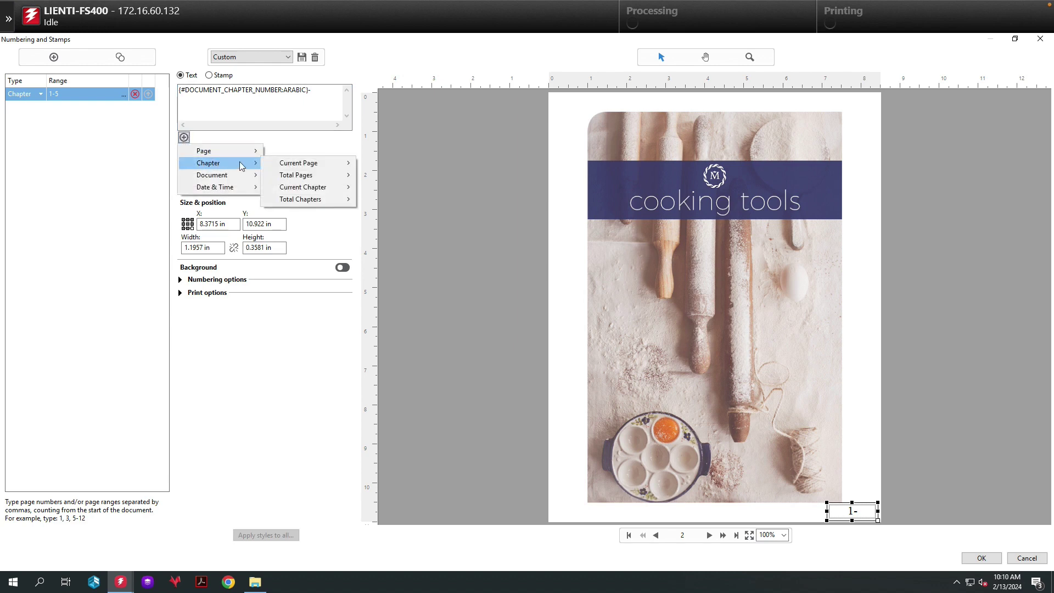
pyautogui.moveTo(323, 164)
pyautogui.click(382, 167)
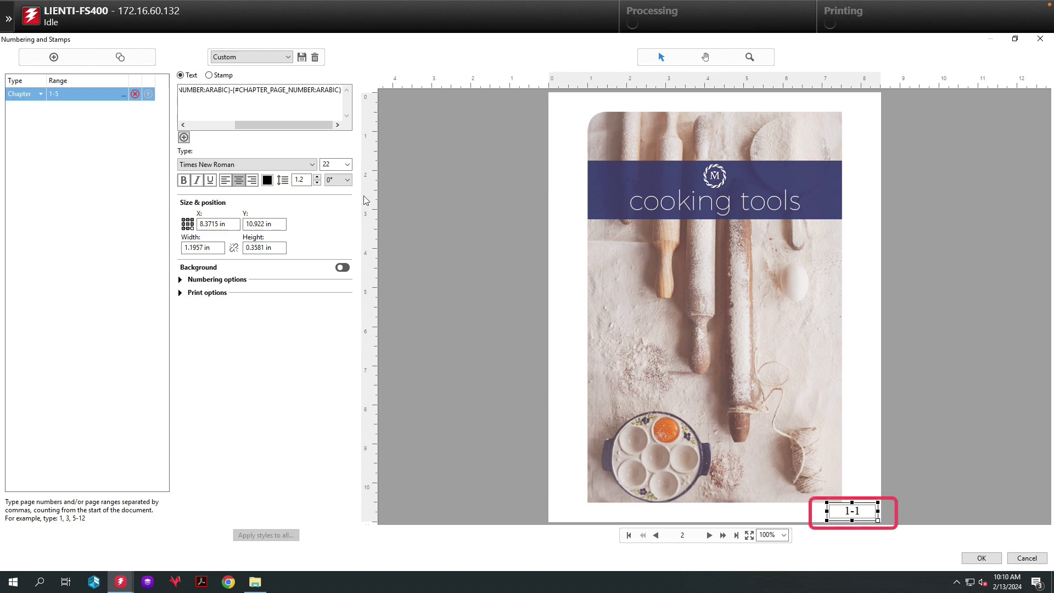
# - Turn on Mirror in the stamp's Print options and preview pages 3 to 5
pyautogui.click(180, 293)
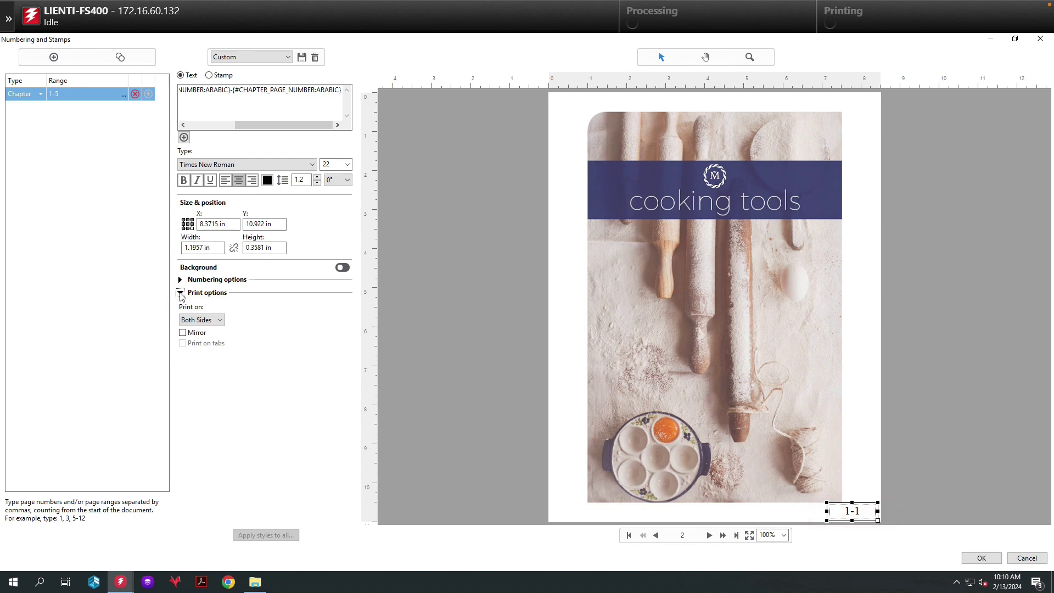
pyautogui.click(183, 333)
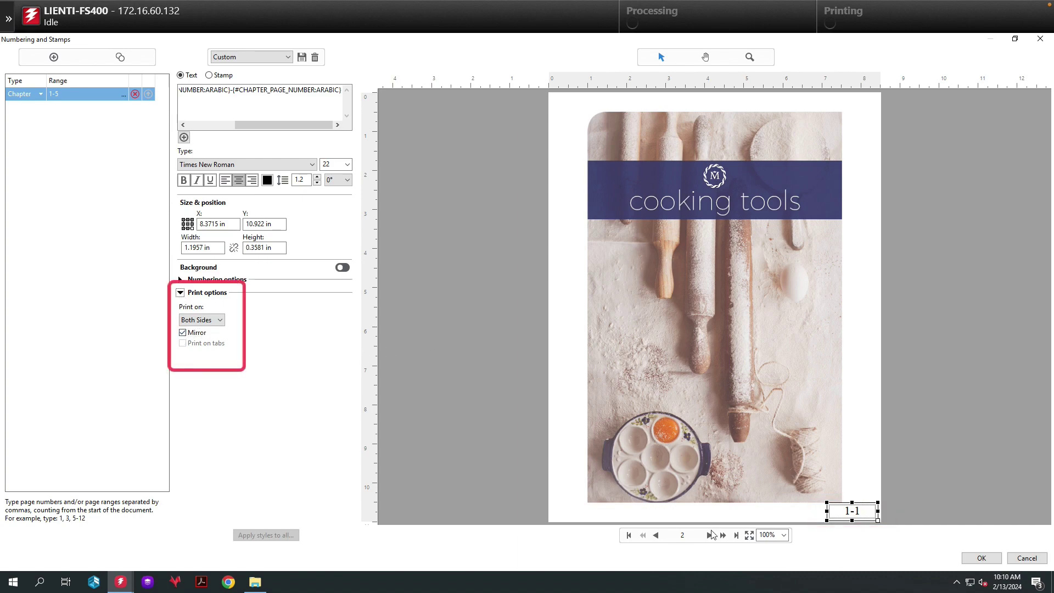
pyautogui.click(710, 535)
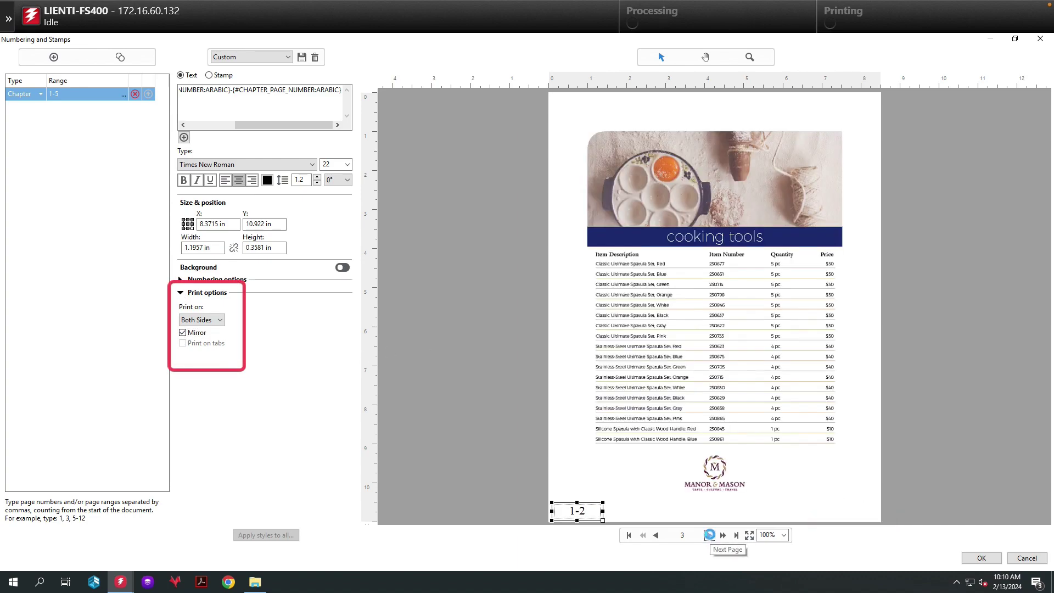
pyautogui.click(709, 535)
pyautogui.click(710, 536)
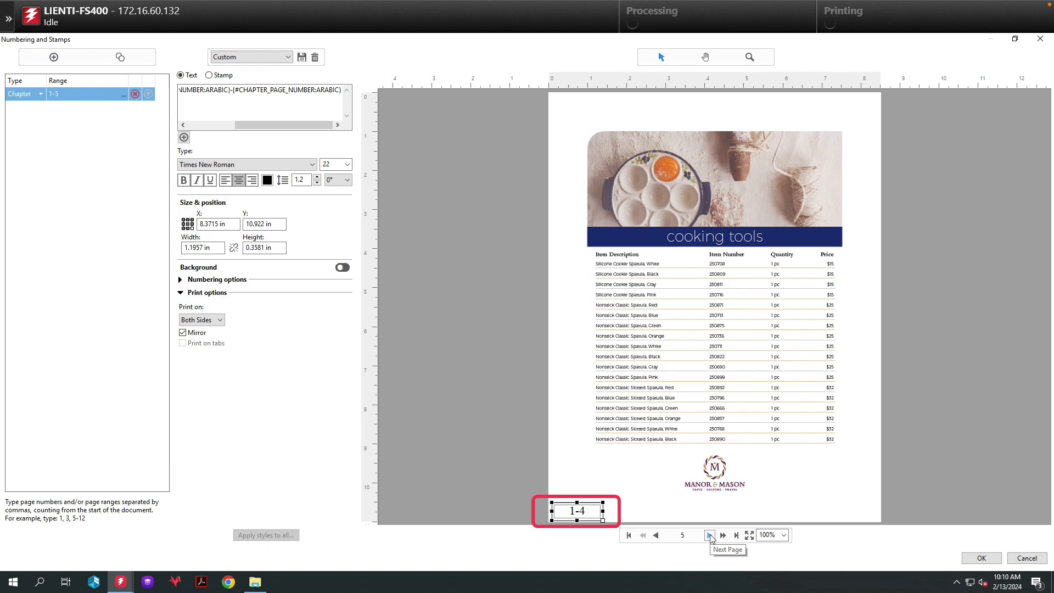
# - Step the preview from page 6 to page 17, the spices opening stamped 2-1
pyautogui.click(710, 535)
pyautogui.click(709, 535)
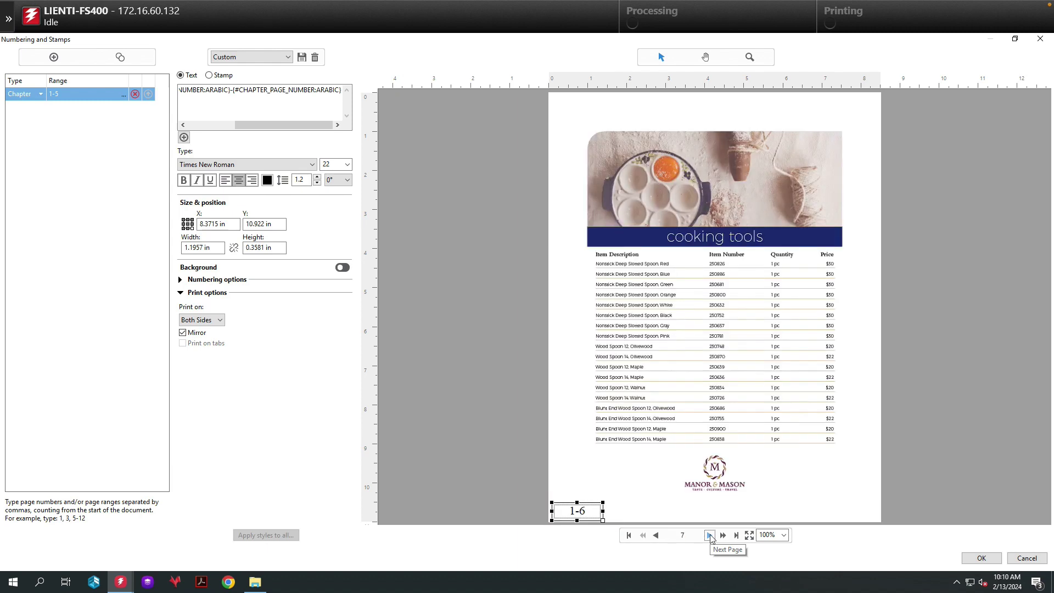
pyautogui.click(709, 535)
pyautogui.click(709, 535)
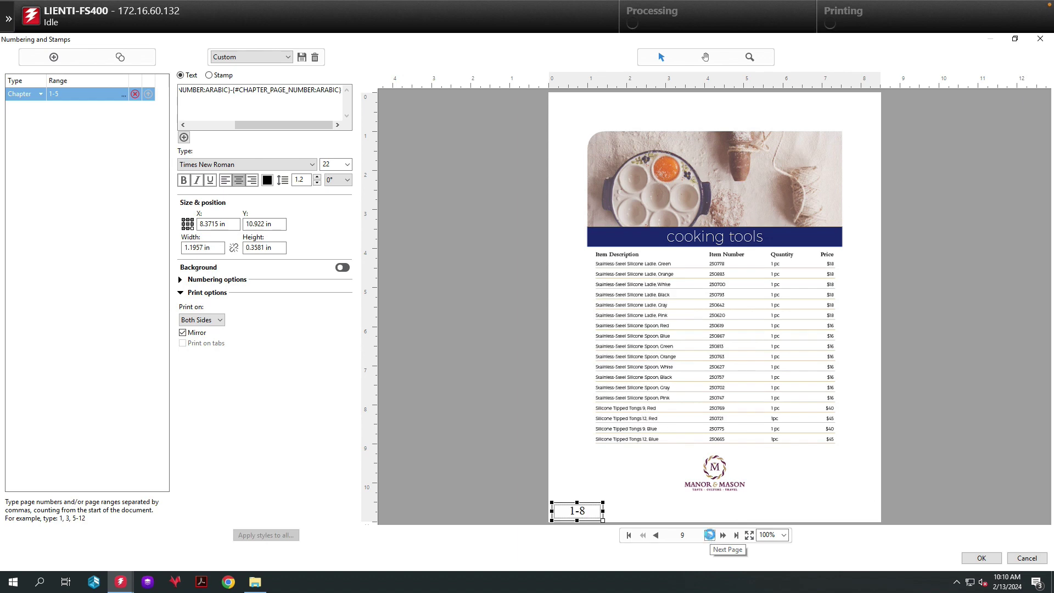
pyautogui.click(710, 535)
pyautogui.click(709, 535)
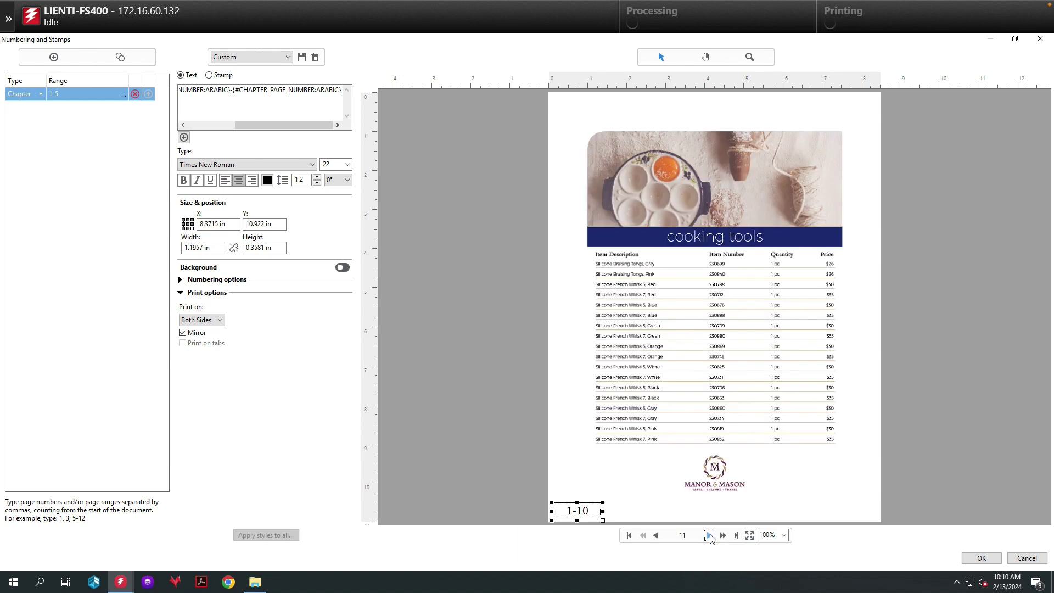
pyautogui.click(710, 535)
pyautogui.click(709, 535)
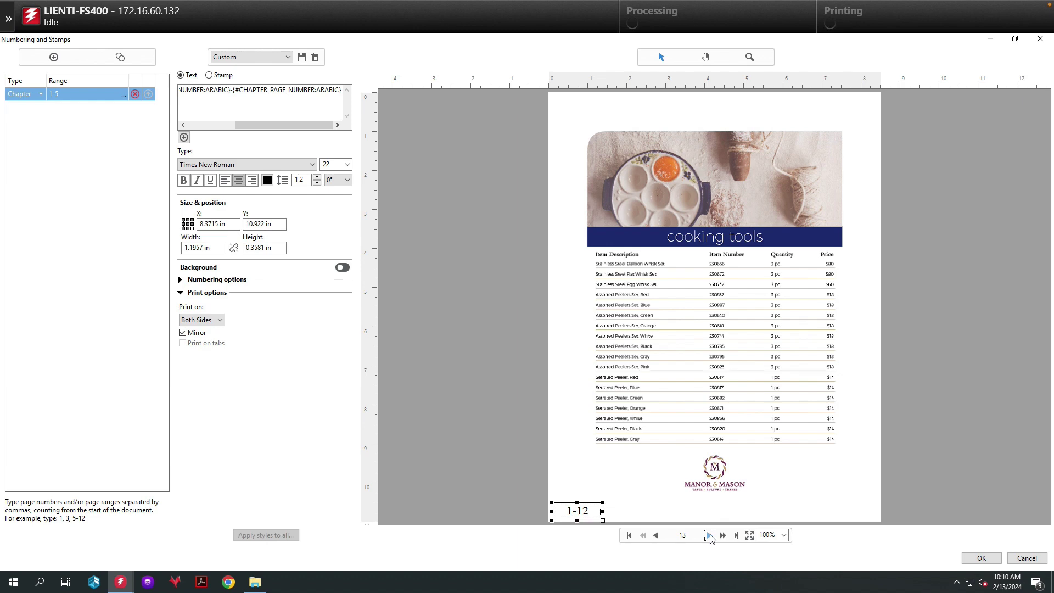
pyautogui.click(710, 535)
pyautogui.click(710, 535)
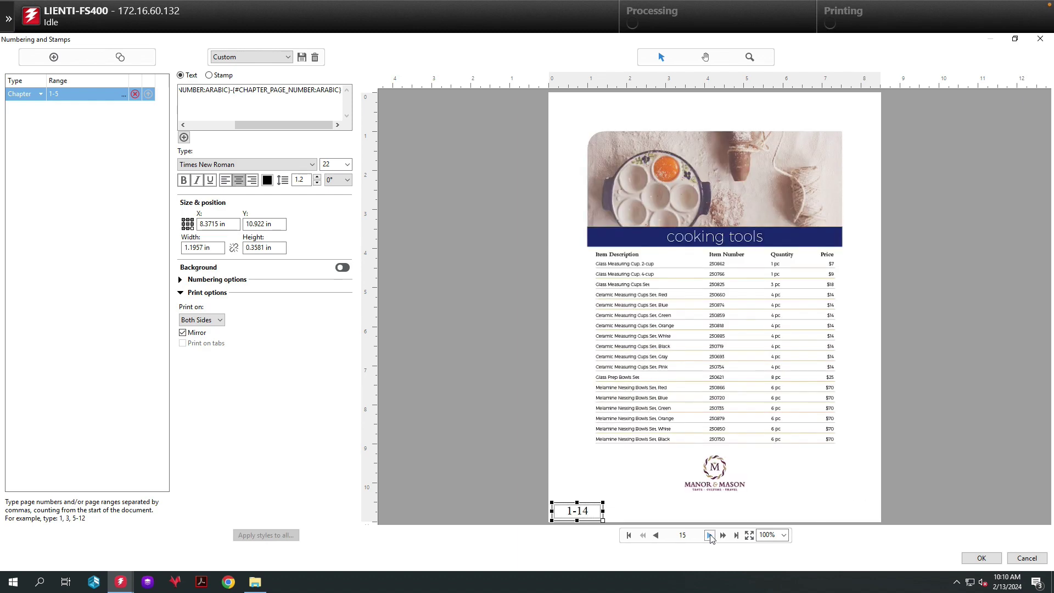
pyautogui.click(710, 535)
pyautogui.click(710, 535)
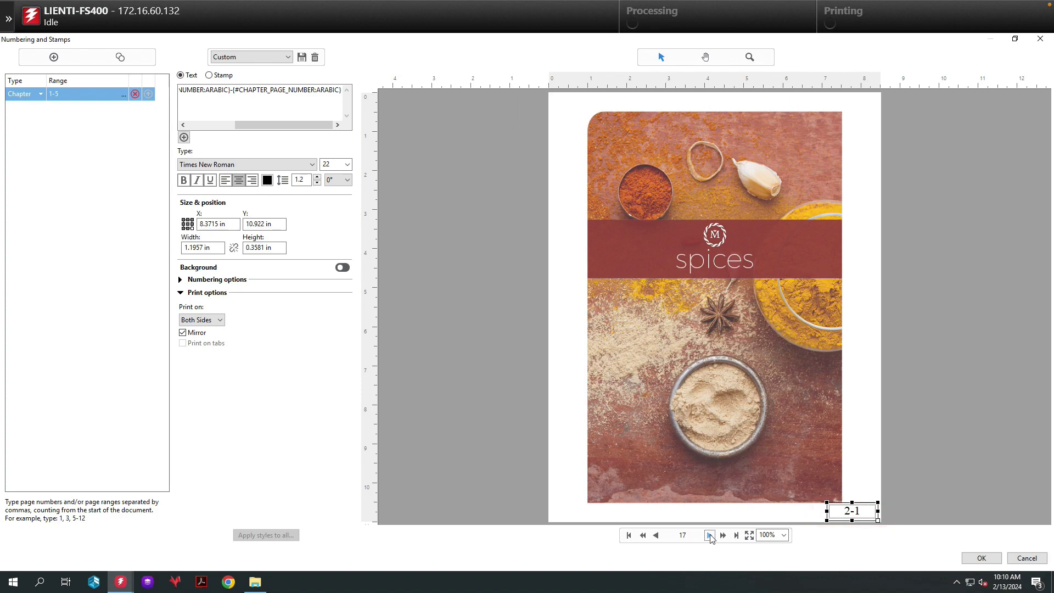
# - Step the preview from page 18 to 34, confirming page 32 restarts at 3-1 and page 34 reads 3-3
pyautogui.click(709, 535)
pyautogui.click(710, 535)
pyautogui.click(709, 535)
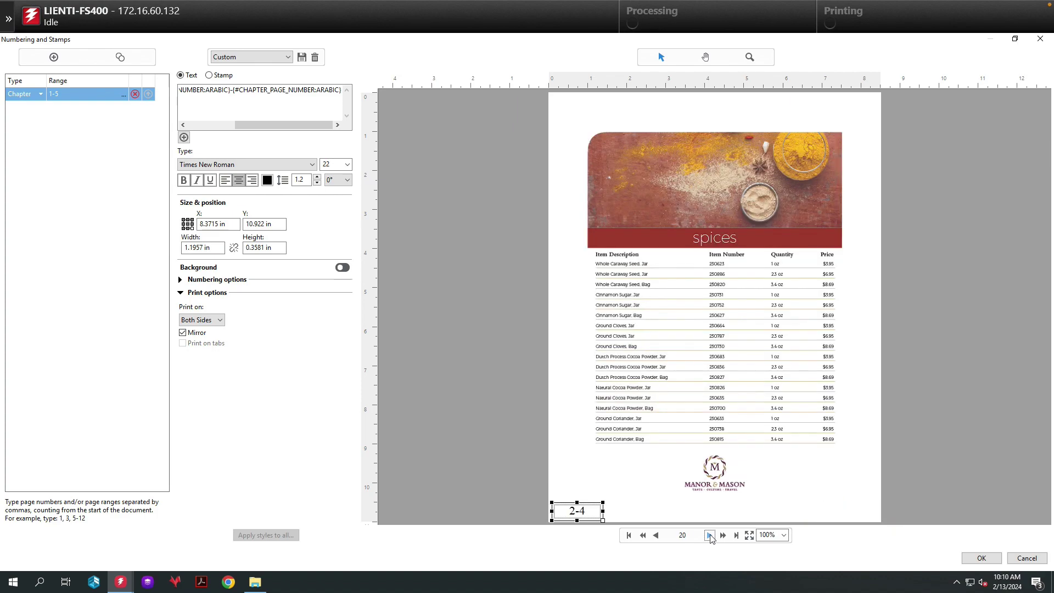
pyautogui.click(710, 535)
pyautogui.click(709, 535)
pyautogui.click(709, 535)
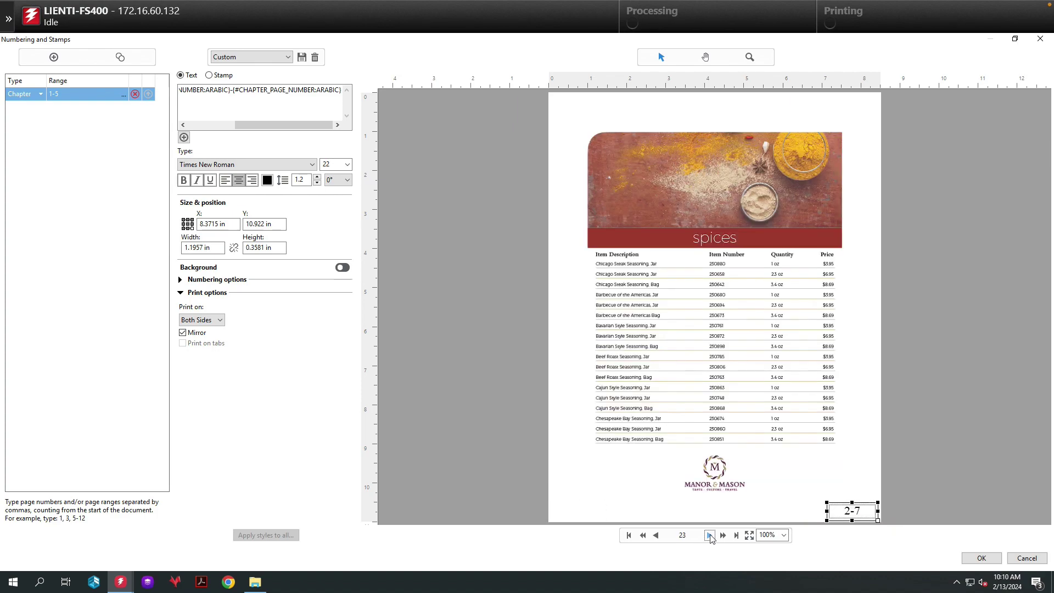
pyautogui.click(710, 535)
pyautogui.click(709, 535)
pyautogui.click(710, 535)
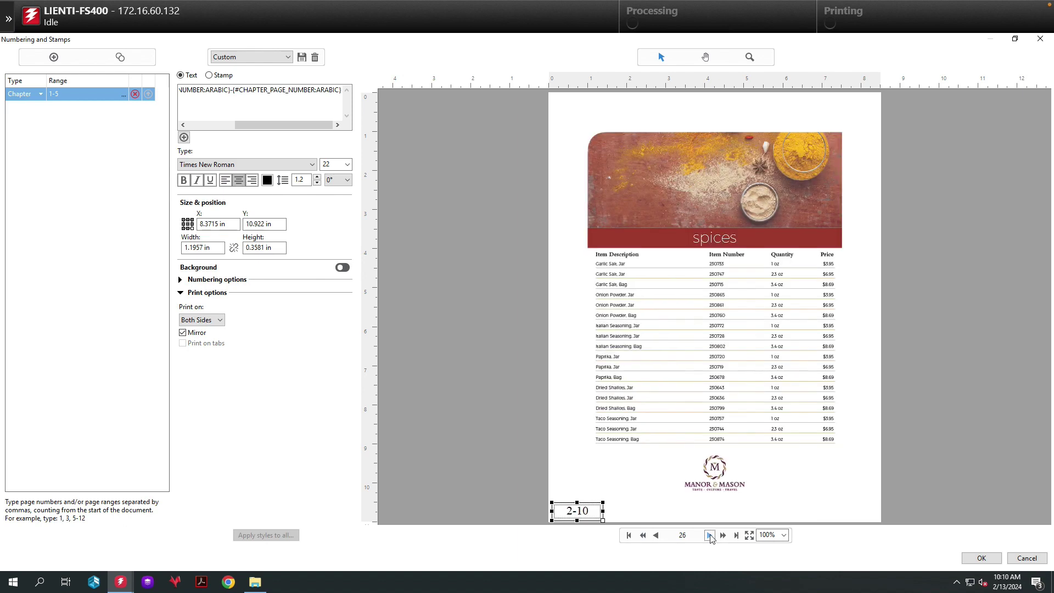
pyautogui.click(709, 535)
pyautogui.click(709, 535)
pyautogui.click(709, 535)
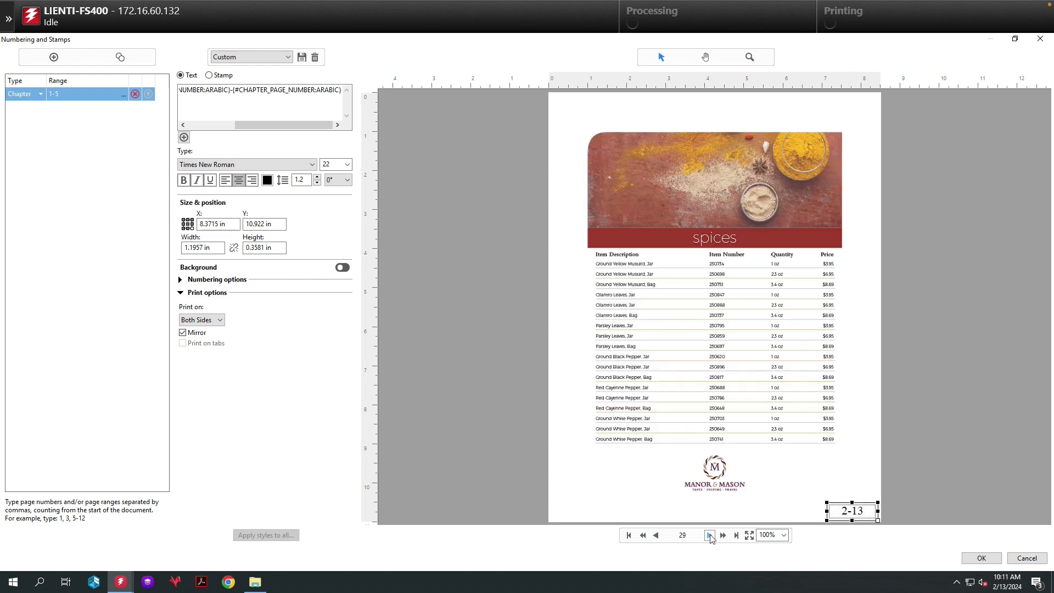
pyautogui.click(709, 535)
pyautogui.click(710, 535)
pyautogui.click(710, 535)
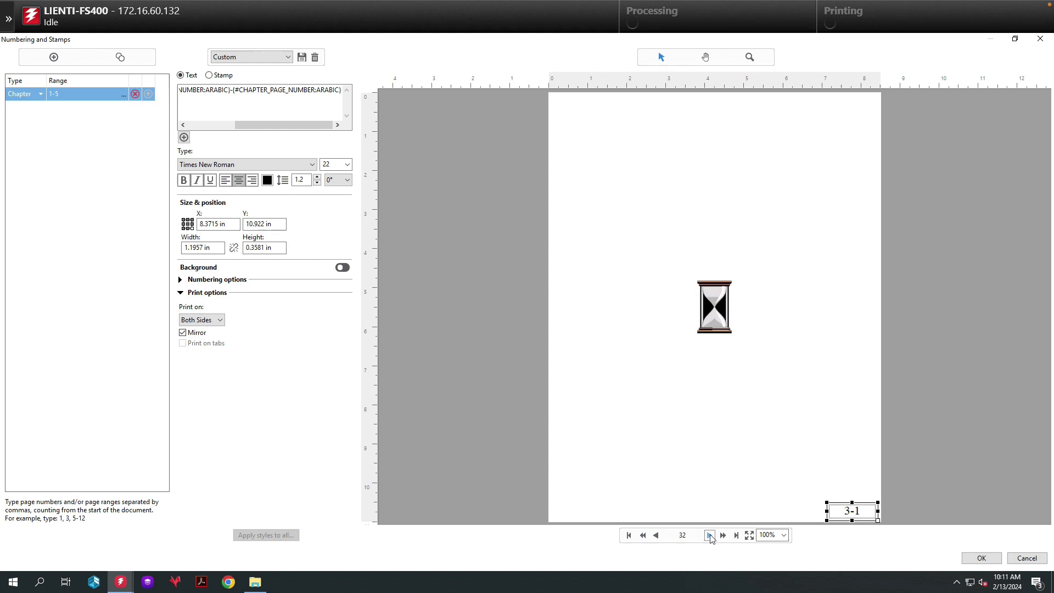
pyautogui.click(709, 535)
pyautogui.click(710, 535)
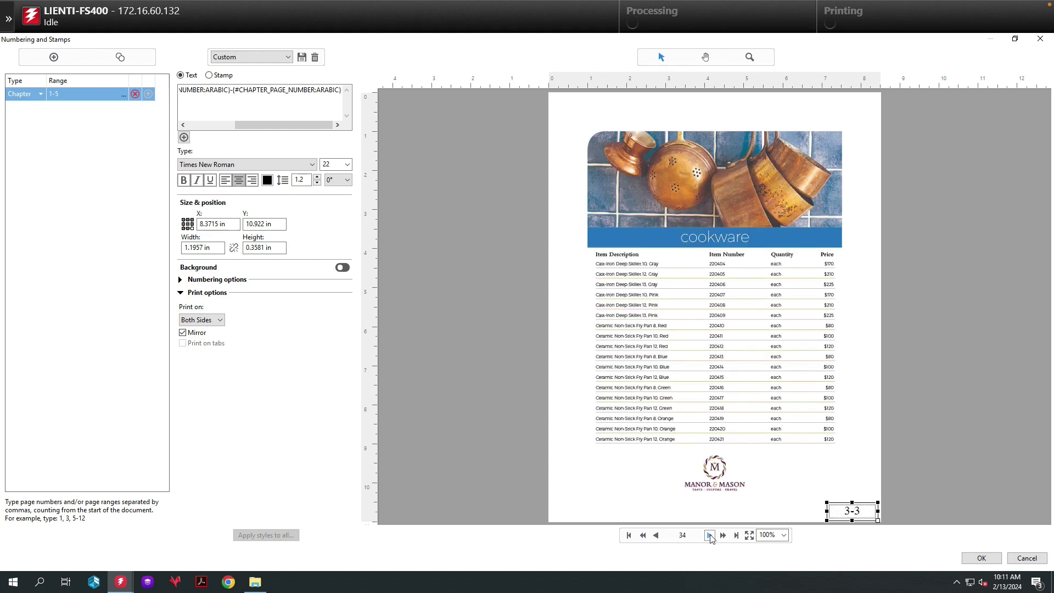